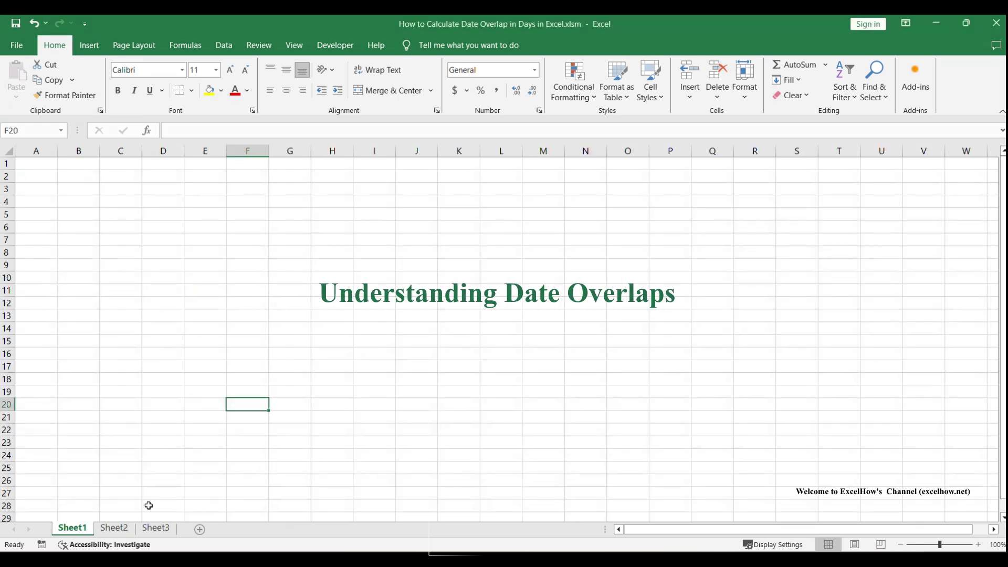
- Show Sheet2 with the employee vacation dates in A1:C3 and the overlap result 6 in D2
{"action": "left_click", "coordinate": [116, 527]}
{"action": "left_click", "coordinate": [467, 401]}
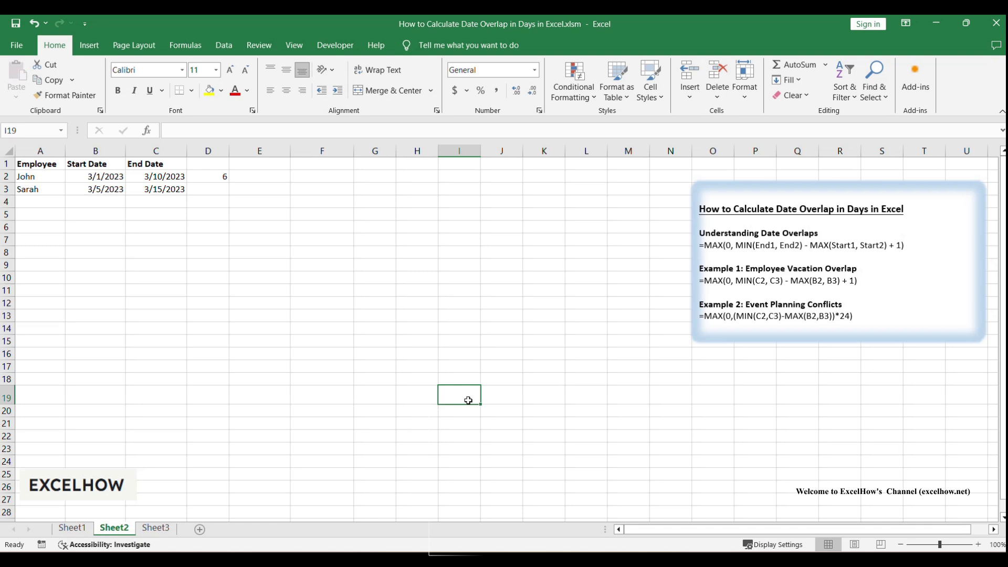
{"action": "left_click", "coordinate": [765, 291]}
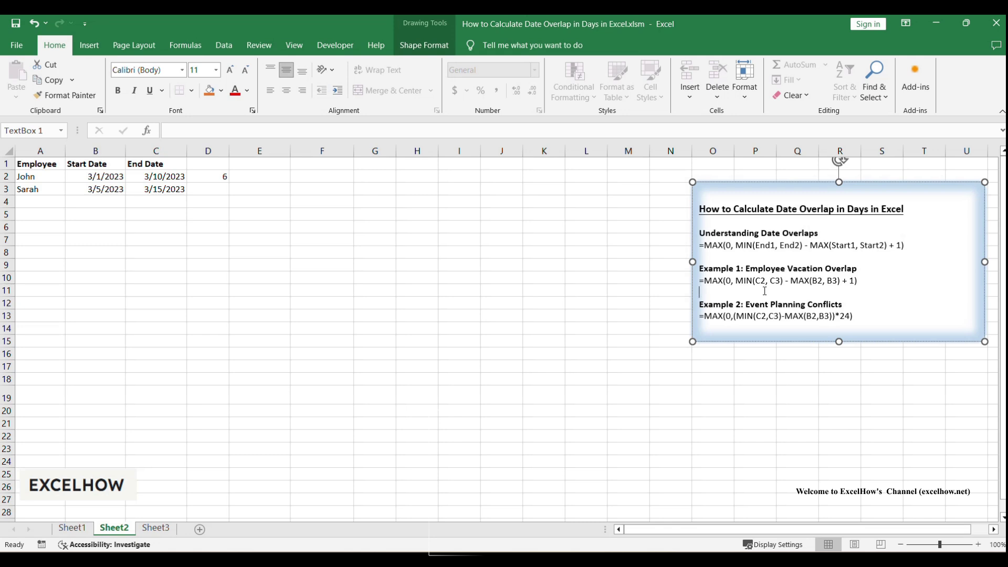
{"action": "left_click_drag", "start_coordinate": [700, 245], "coordinate": [914, 245]}
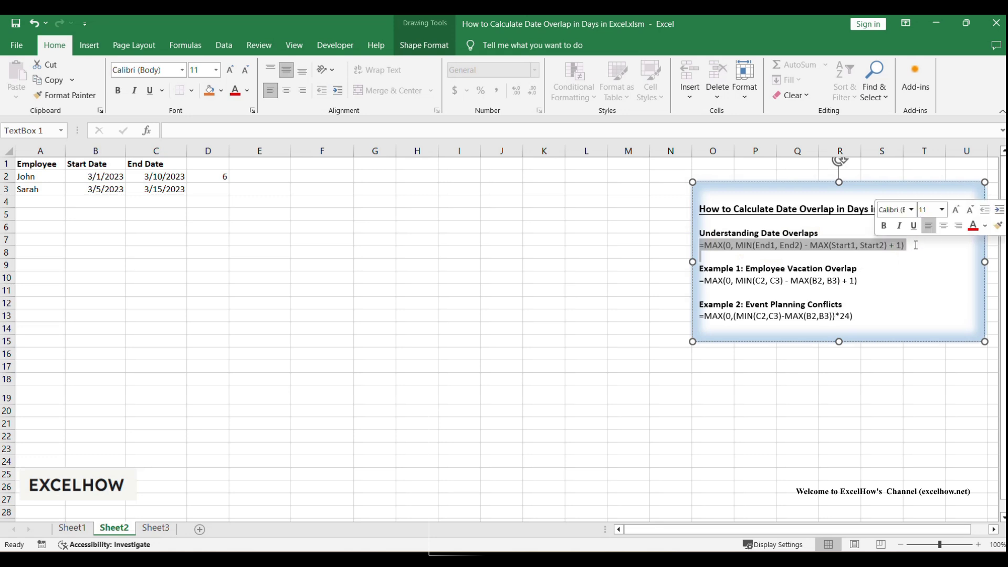
{"action": "left_click", "coordinate": [916, 246]}
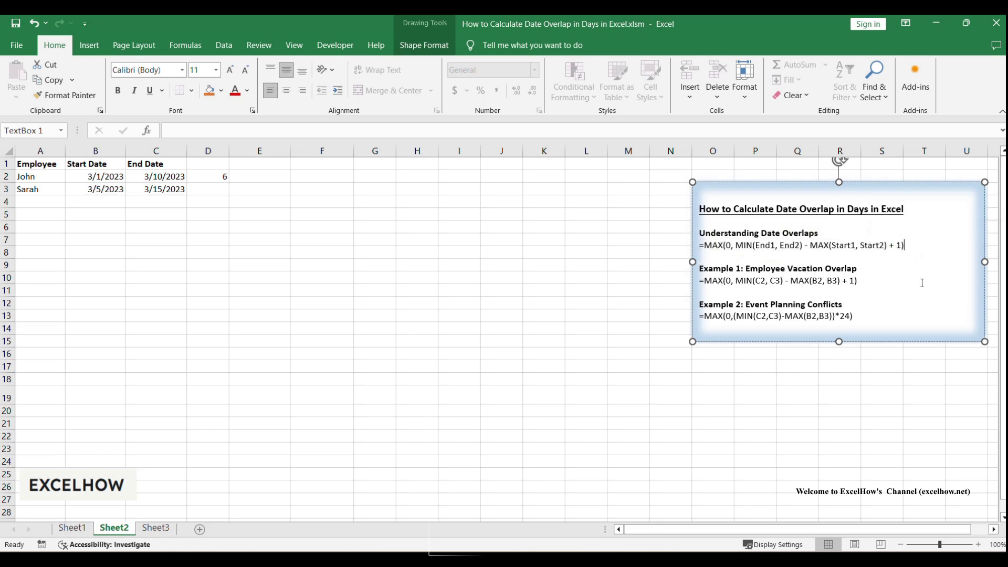
{"action": "key", "text": "Escape"}
{"action": "key", "text": "Escape"}
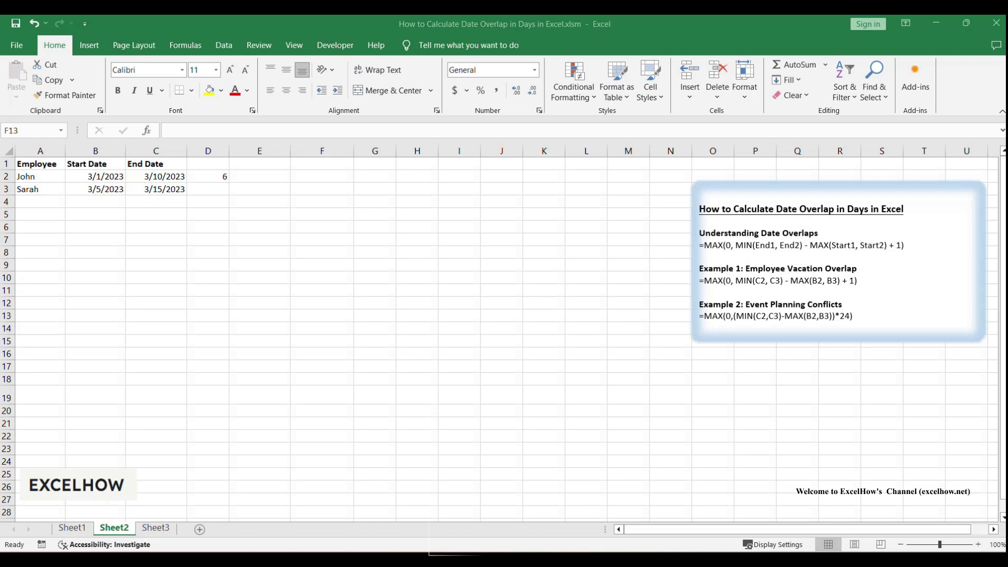
{"action": "mouse_move", "coordinate": [738, 245]}
{"action": "left_mouse_down"}
{"action": "mouse_move", "coordinate": [905, 248]}
{"action": "mouse_move", "coordinate": [888, 252]}
{"action": "left_mouse_up"}
{"action": "left_click", "coordinate": [835, 250]}
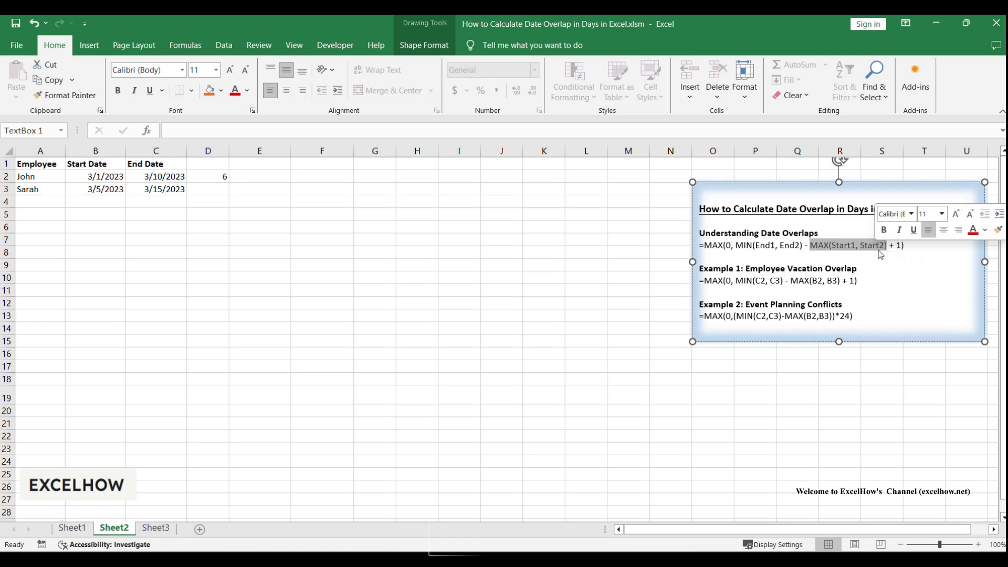
{"action": "left_click_drag", "start_coordinate": [805, 245], "coordinate": [809, 245]}
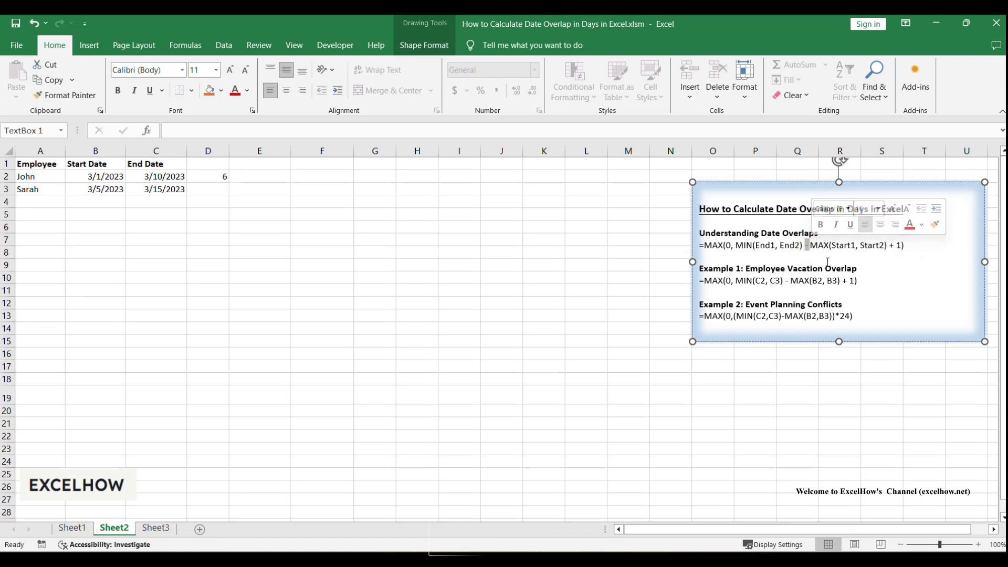
{"action": "left_click", "coordinate": [705, 244]}
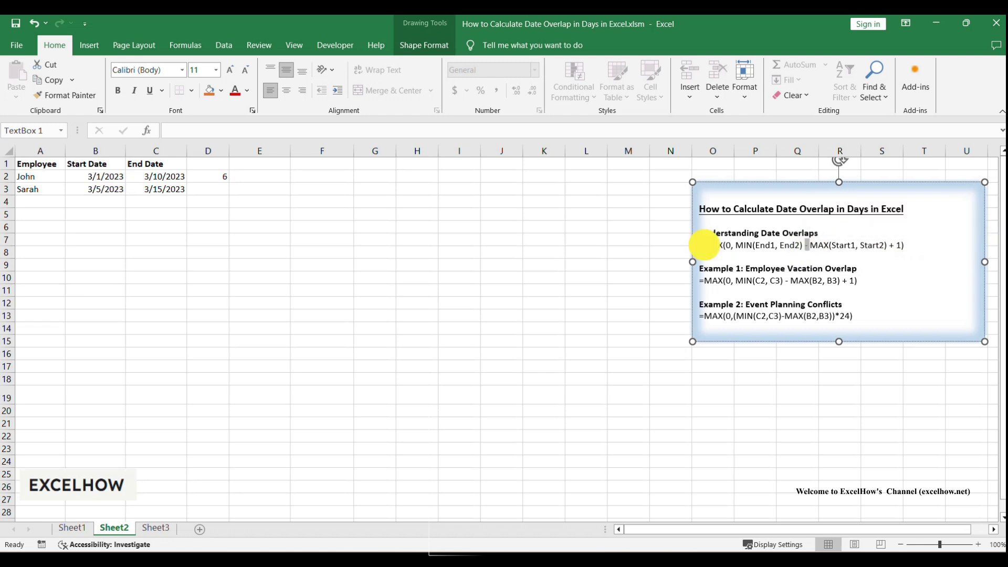
{"action": "left_click_drag", "start_coordinate": [704, 245], "coordinate": [742, 245]}
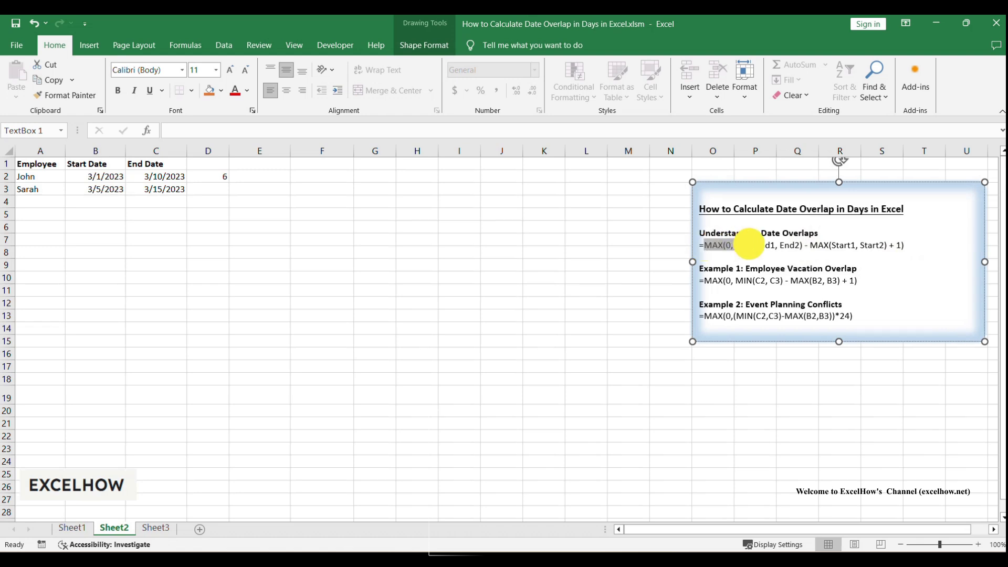
{"action": "left_click", "coordinate": [868, 259]}
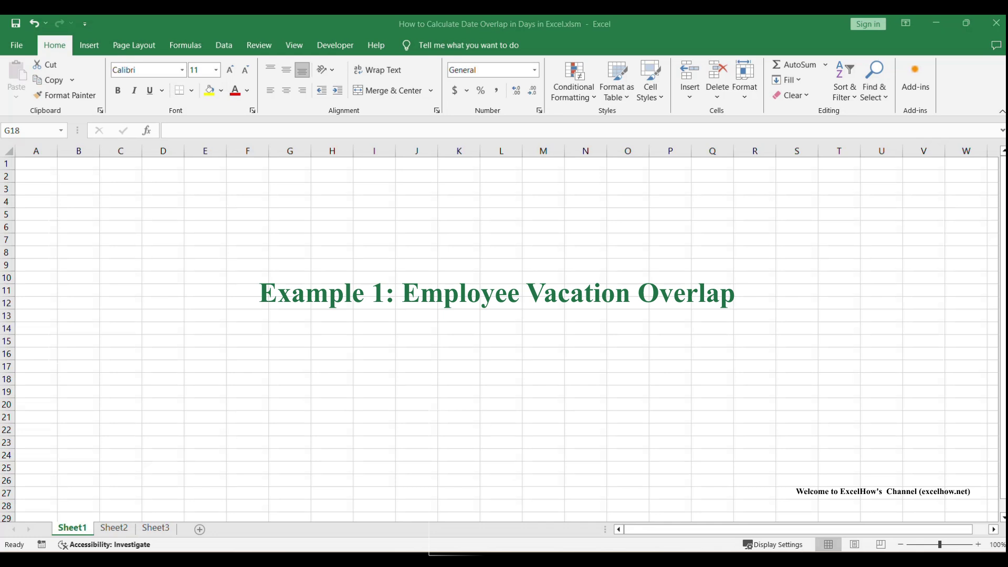
{"action": "left_click", "coordinate": [111, 529]}
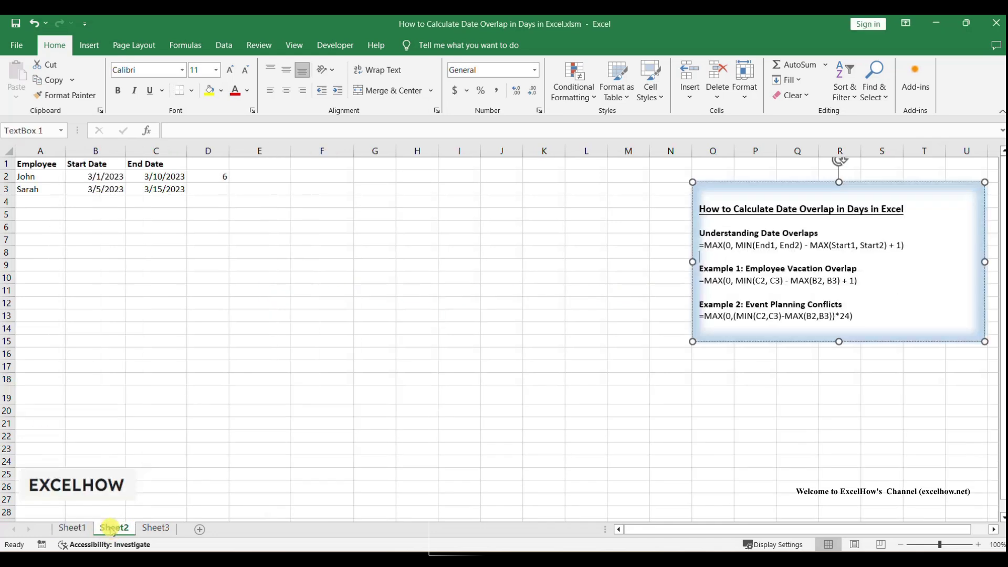
{"action": "left_click", "coordinate": [220, 381]}
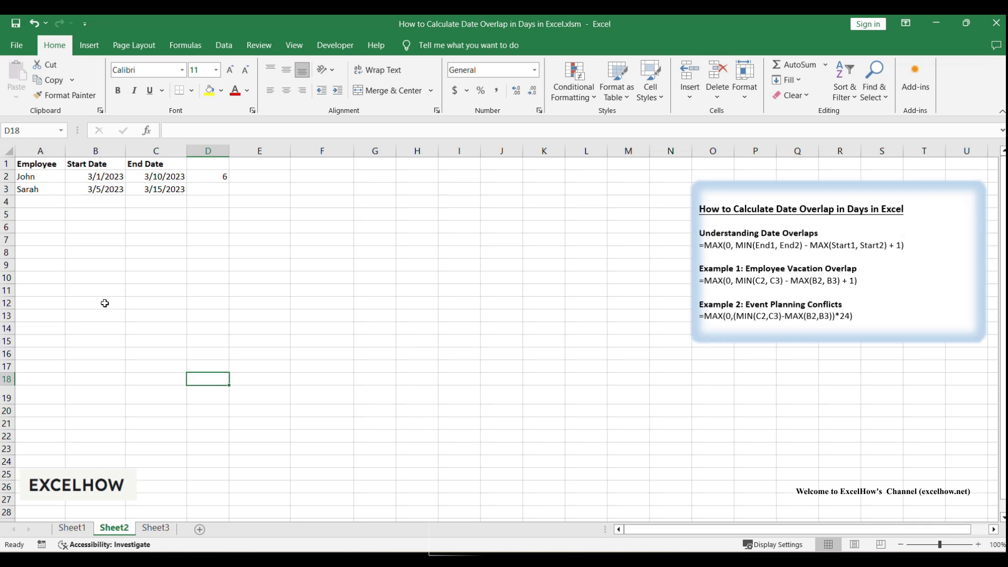
{"action": "left_click", "coordinate": [79, 316]}
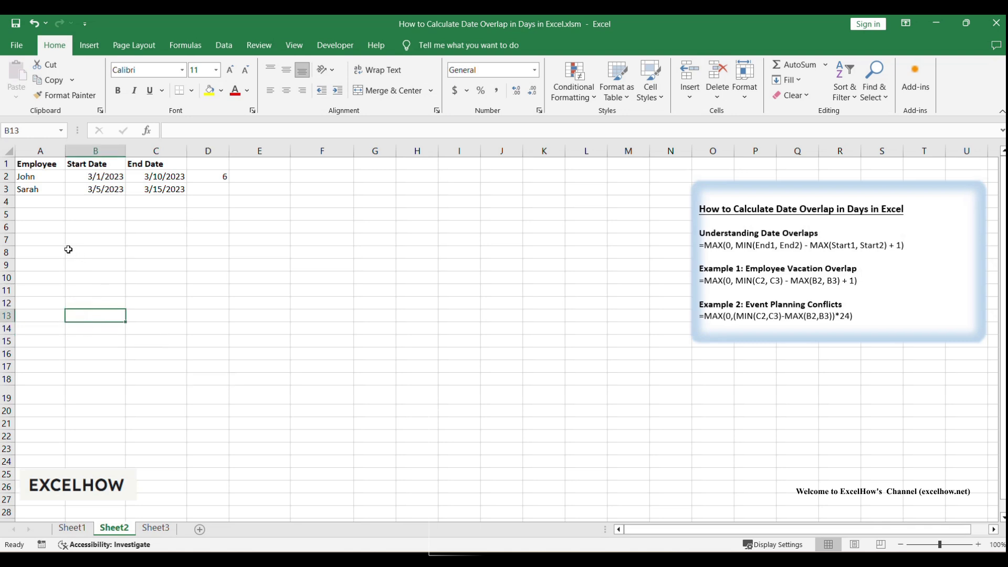
{"action": "left_click_drag", "start_coordinate": [29, 166], "coordinate": [169, 196]}
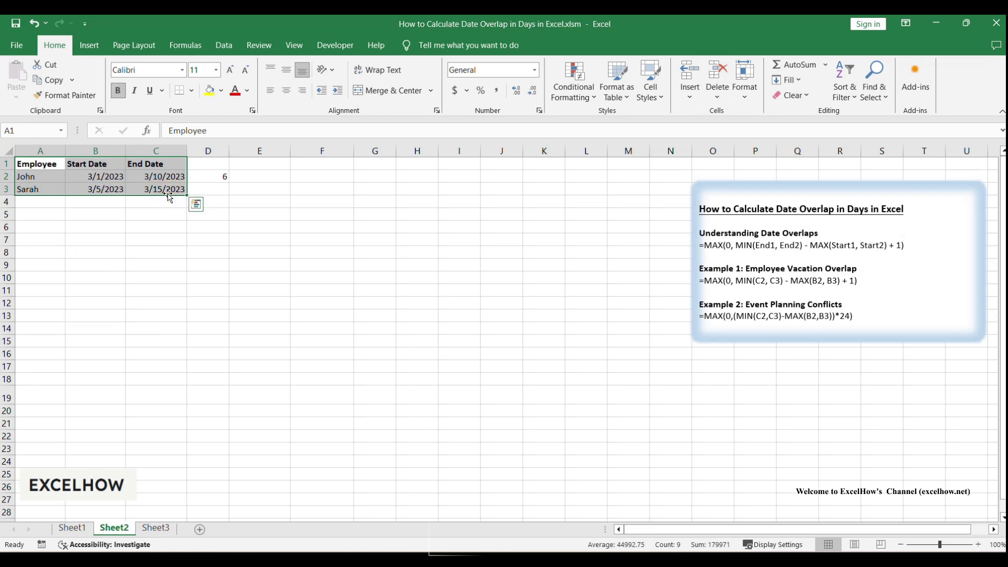
{"action": "left_click", "coordinate": [68, 204]}
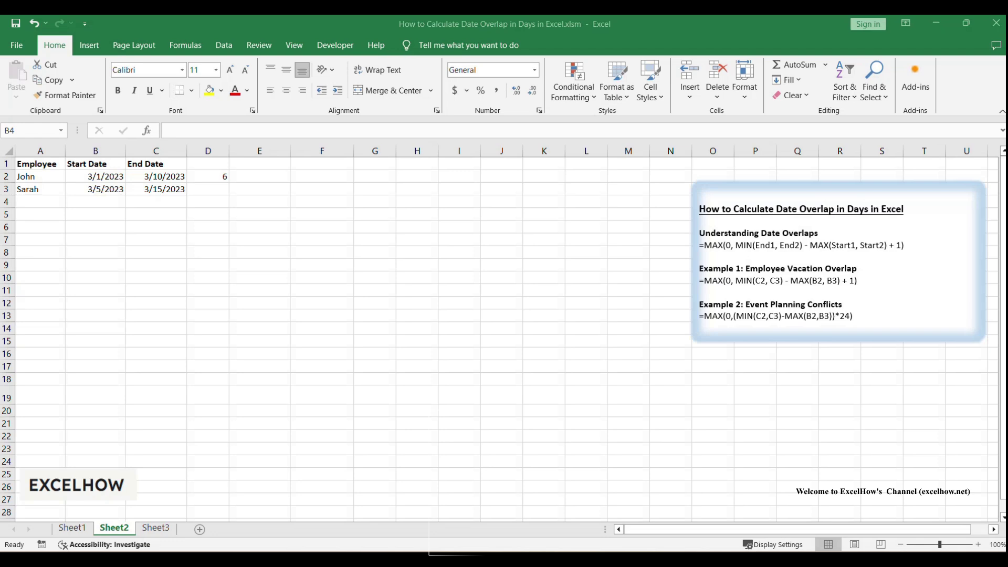
{"action": "left_click", "coordinate": [452, 373]}
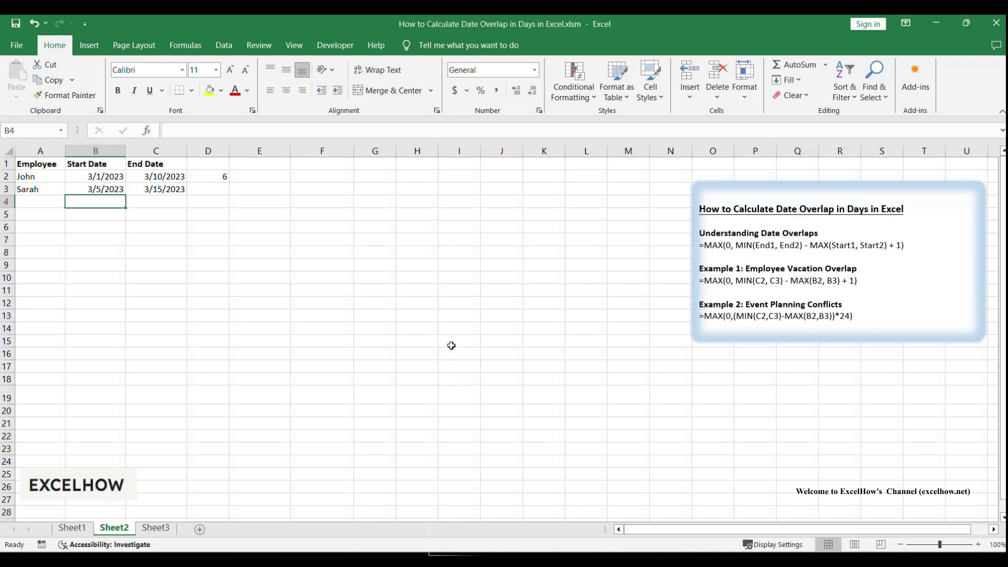
{"action": "left_click_drag", "start_coordinate": [701, 281], "coordinate": [862, 284]}
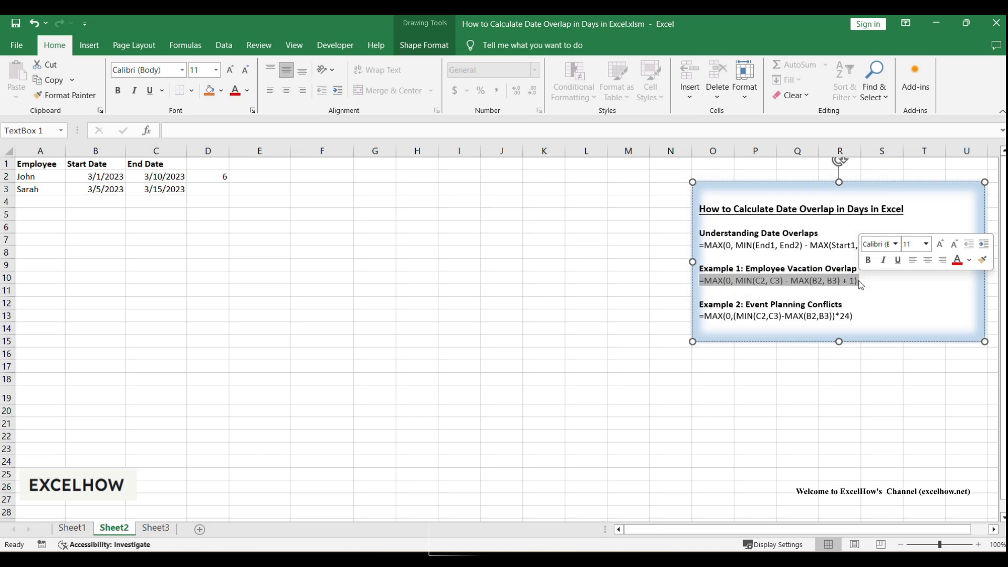
{"action": "left_click", "coordinate": [224, 180]}
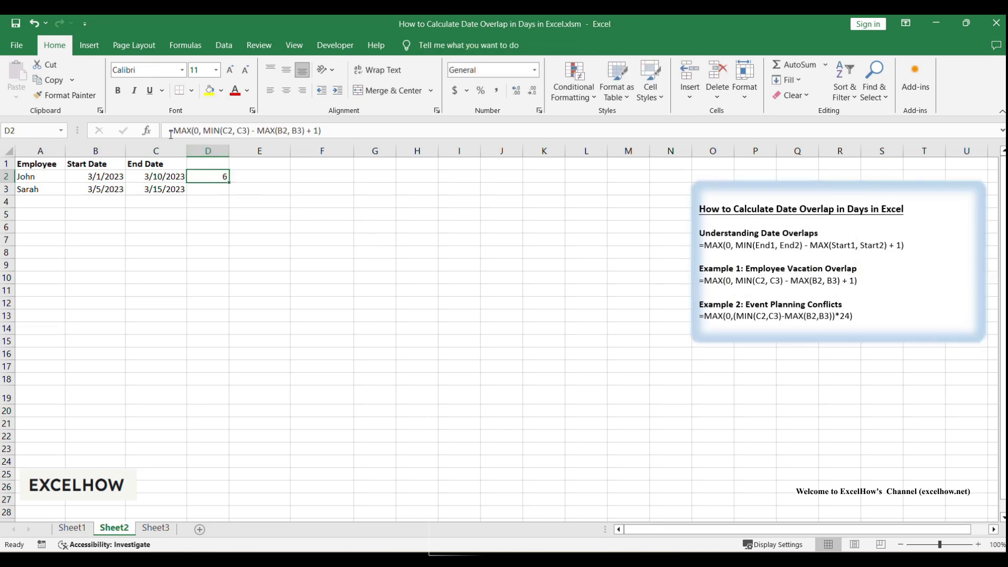
{"action": "left_click_drag", "start_coordinate": [168, 130], "coordinate": [322, 130]}
{"action": "left_click", "coordinate": [92, 179]}
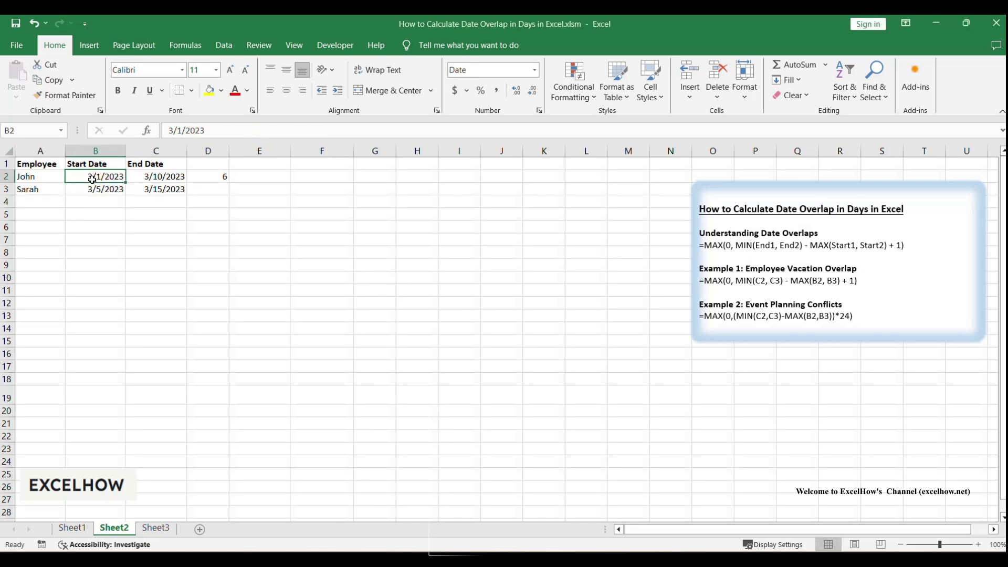
{"action": "left_click", "coordinate": [94, 191]}
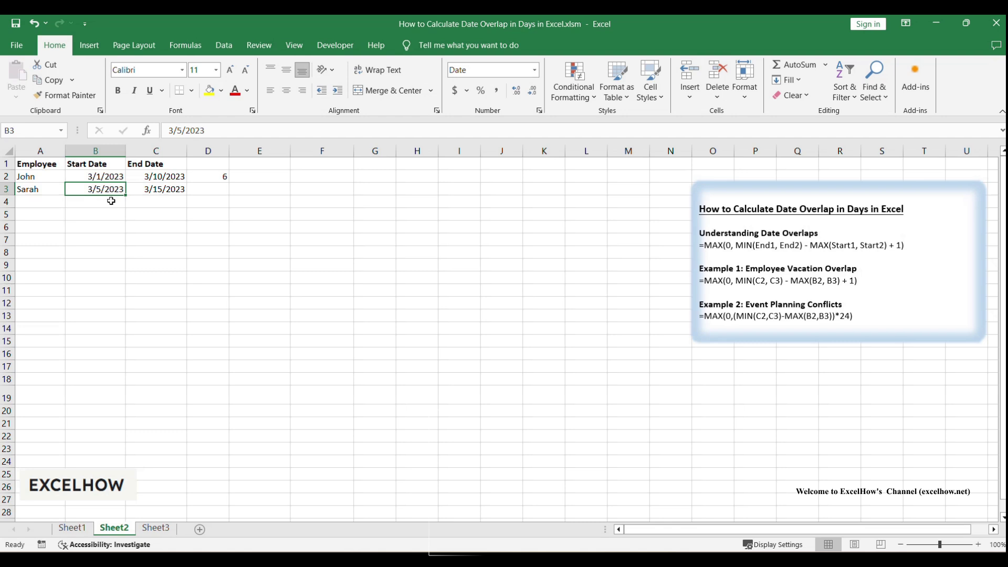
{"action": "left_click", "coordinate": [167, 179]}
{"action": "left_click", "coordinate": [165, 189]}
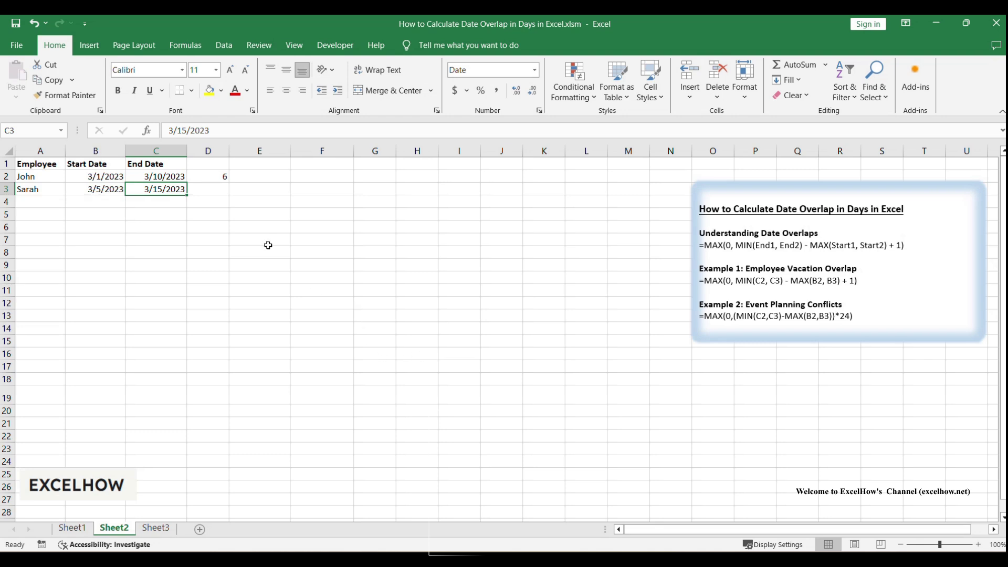
{"action": "left_click", "coordinate": [219, 176]}
- Inspect D2's formula =MAX(0, MIN(C2, C3) - MAX(B2, B3) + 1), which returns 6 days
{"action": "left_click", "coordinate": [322, 131]}
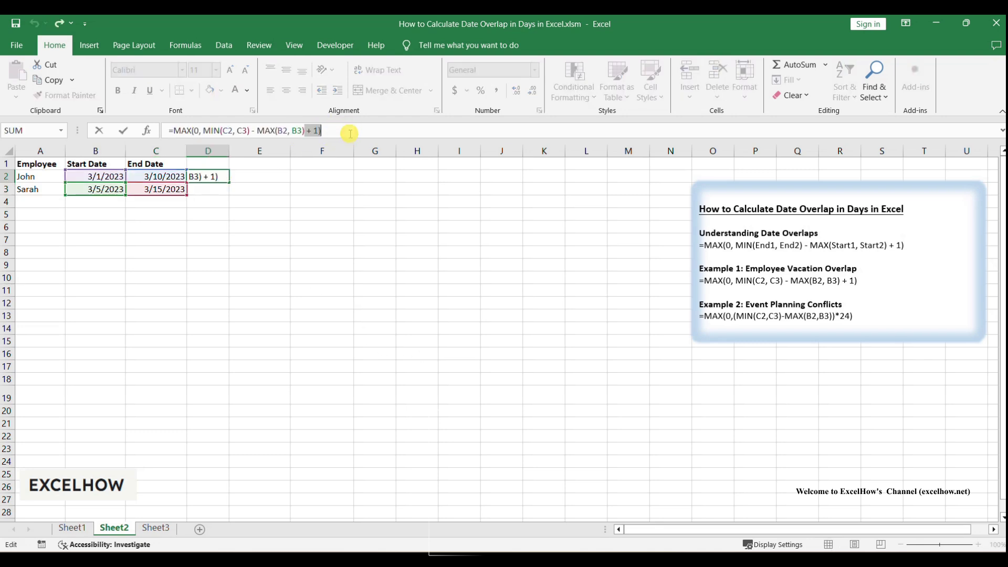
{"action": "key", "text": "Escape"}
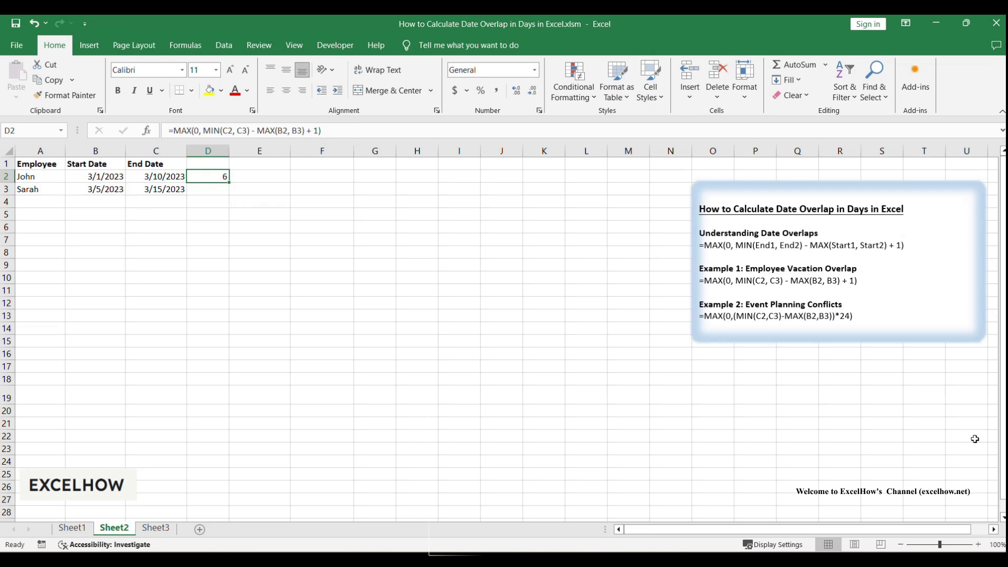
{"action": "left_click", "coordinate": [545, 367]}
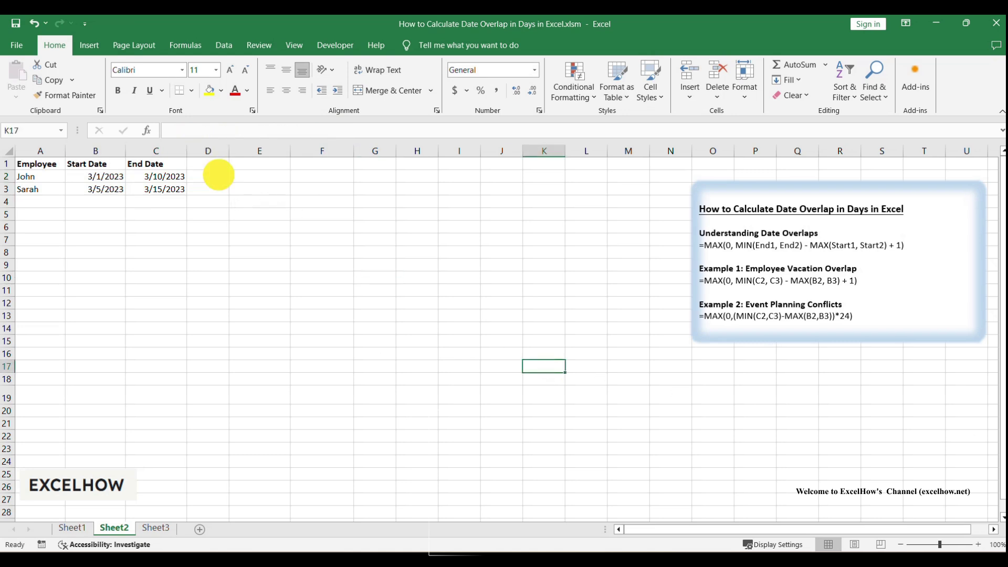
{"action": "left_click", "coordinate": [219, 175]}
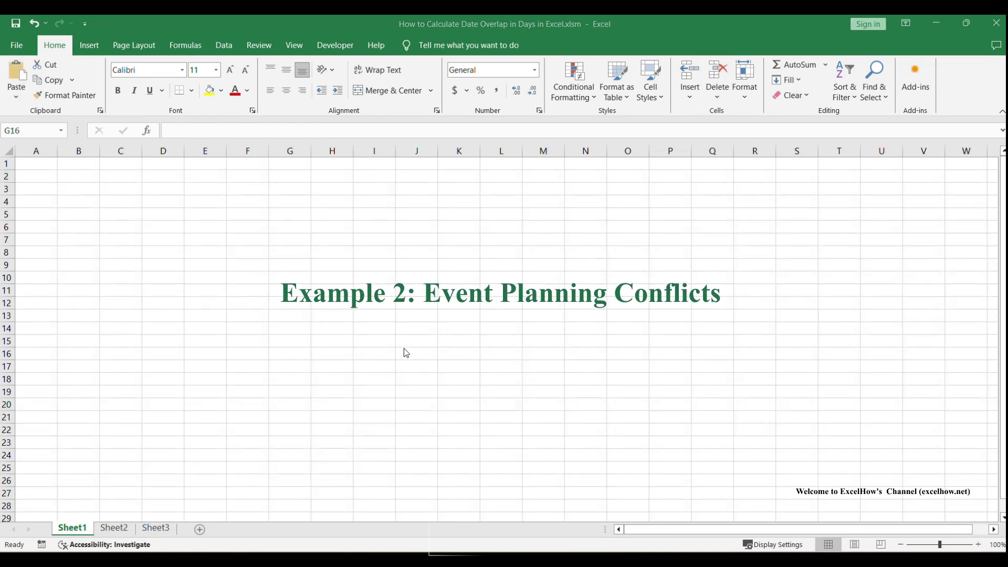
- Return to Sheet2 holding the Workshop A/B session times
{"action": "left_click", "coordinate": [350, 338]}
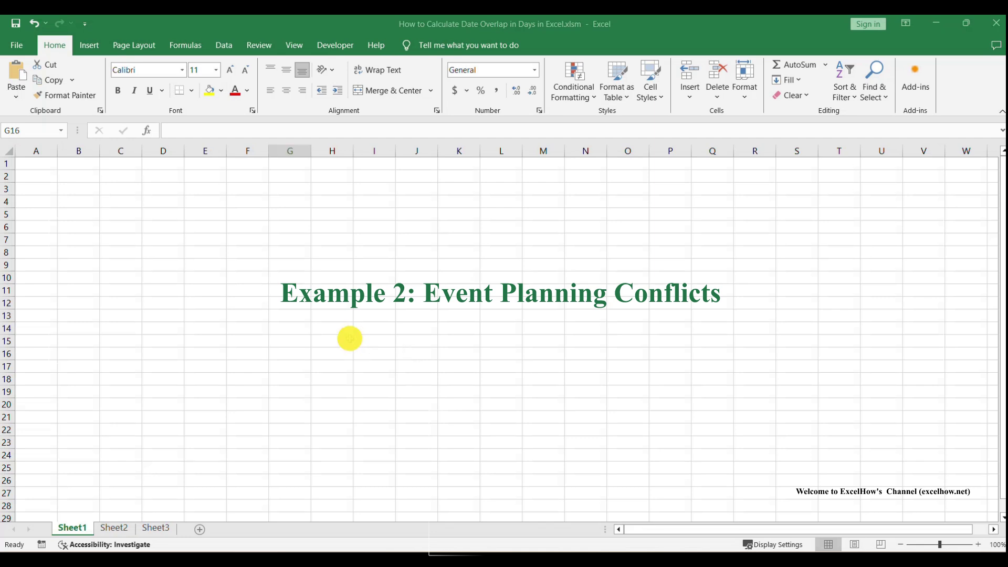
{"action": "left_click", "coordinate": [120, 529]}
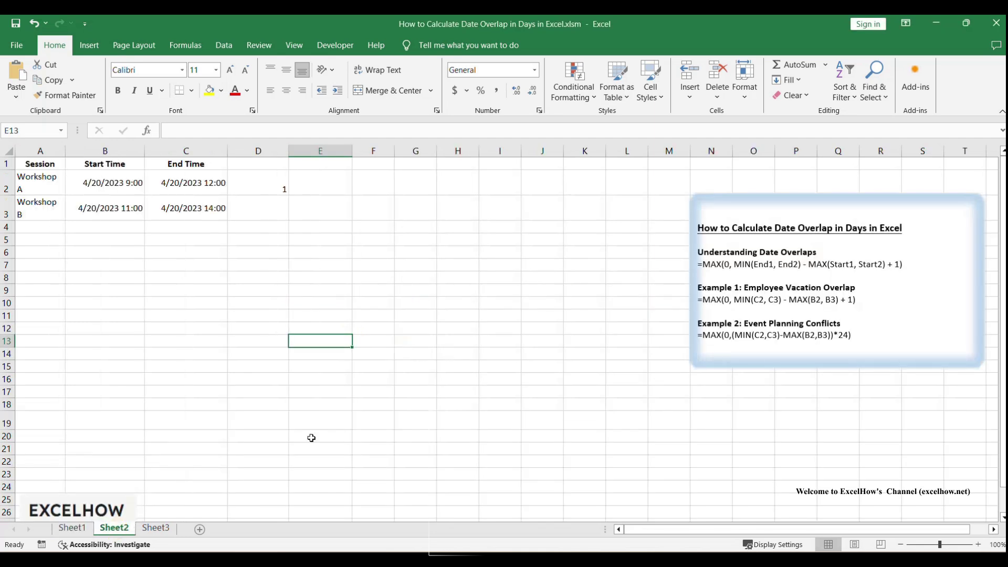
{"action": "left_click", "coordinate": [436, 341]}
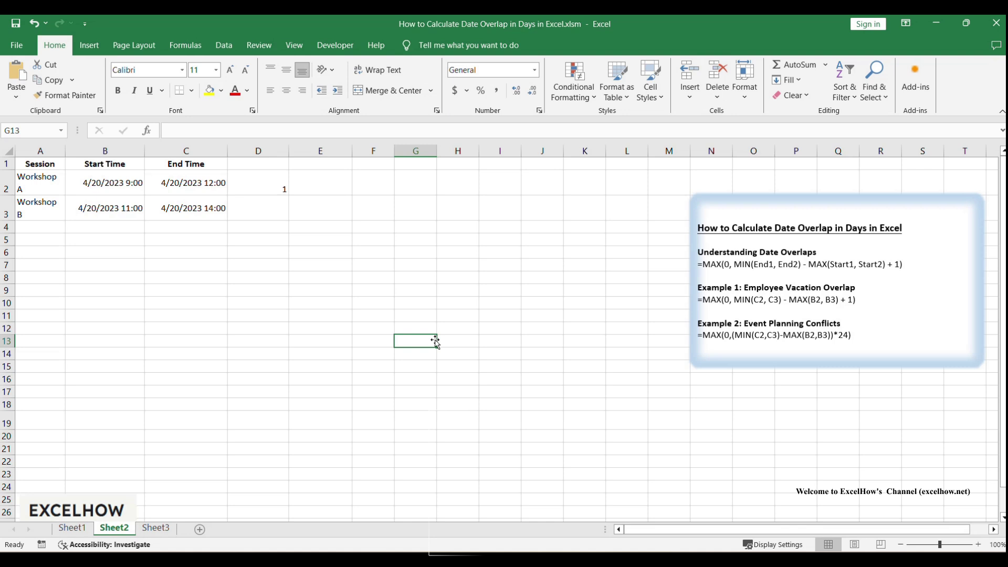
- Widen column A to fit the session names, then select the workshop table A1:C3
{"action": "left_click_drag", "start_coordinate": [65, 152], "coordinate": [75, 151]}
{"action": "left_click", "coordinate": [125, 254]}
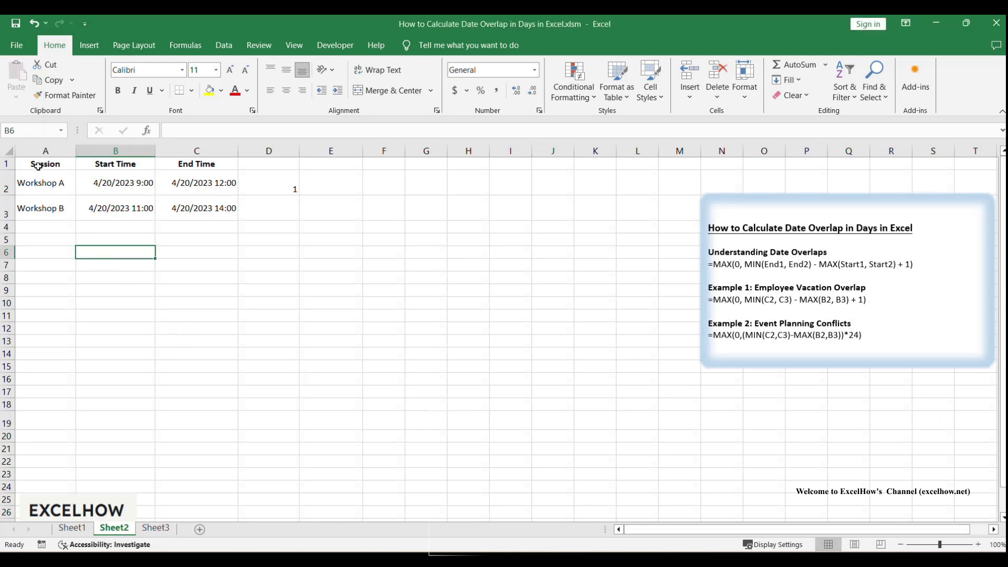
{"action": "left_click_drag", "start_coordinate": [36, 164], "coordinate": [210, 210]}
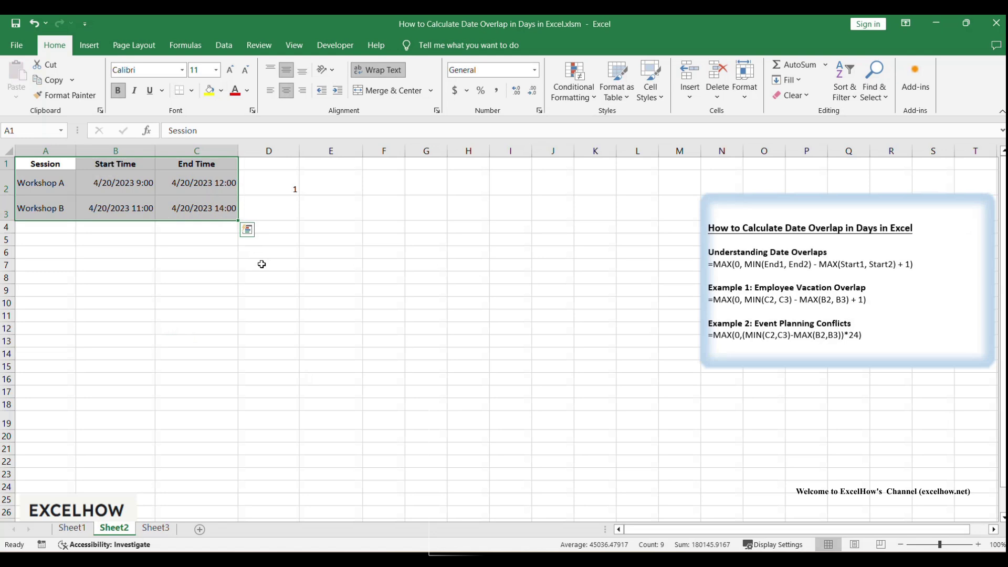
- Review the workshop table headers, select session names A2:A3, then enter the formula notes box
{"action": "left_click", "coordinate": [261, 264]}
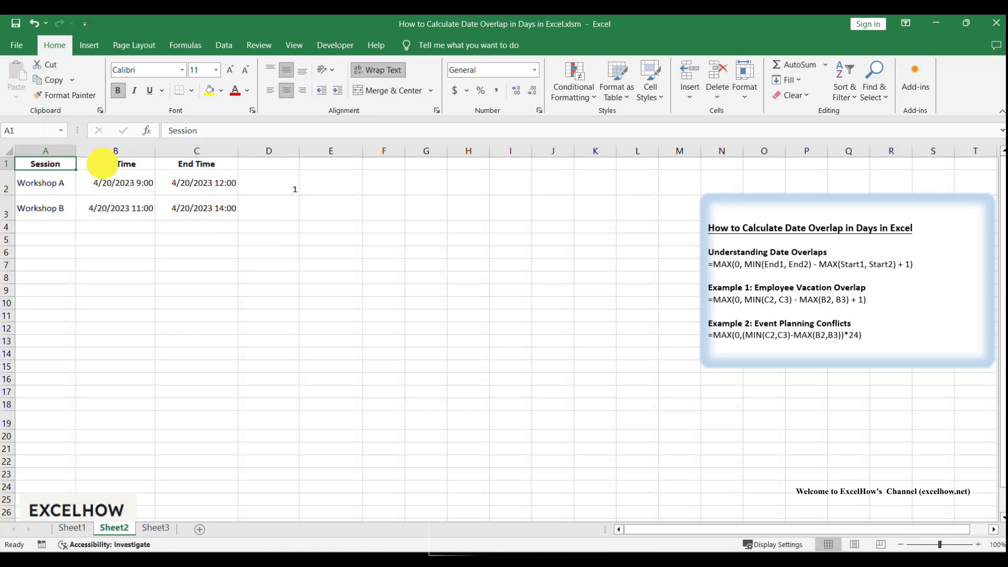
{"action": "left_click", "coordinate": [101, 163]}
{"action": "left_click", "coordinate": [205, 165]}
{"action": "left_click", "coordinate": [296, 264]}
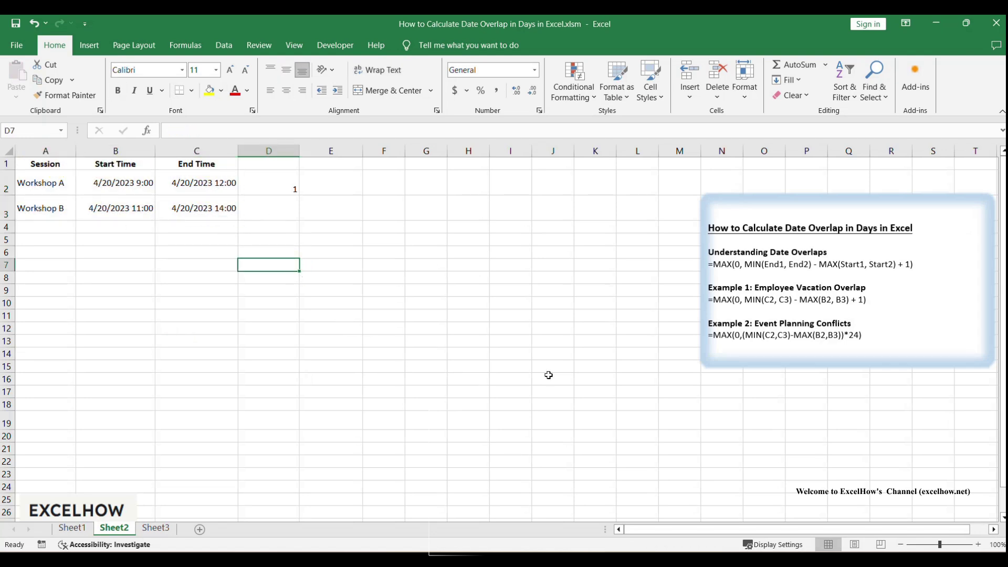
{"action": "left_click", "coordinate": [426, 354]}
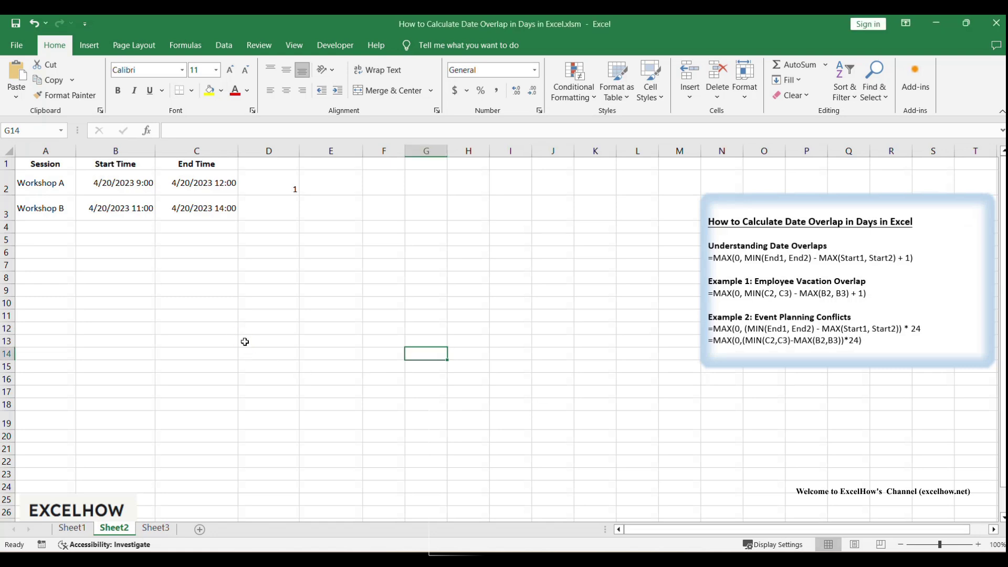
{"action": "left_click_drag", "start_coordinate": [51, 190], "coordinate": [51, 209]}
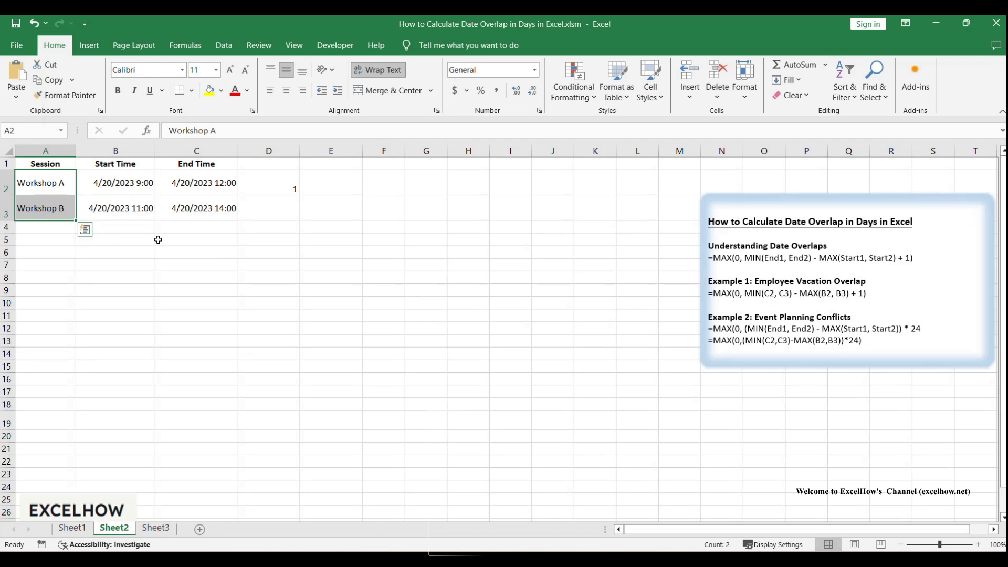
{"action": "left_click", "coordinate": [756, 342]}
{"action": "left_click_drag", "start_coordinate": [728, 329], "coordinate": [921, 328]}
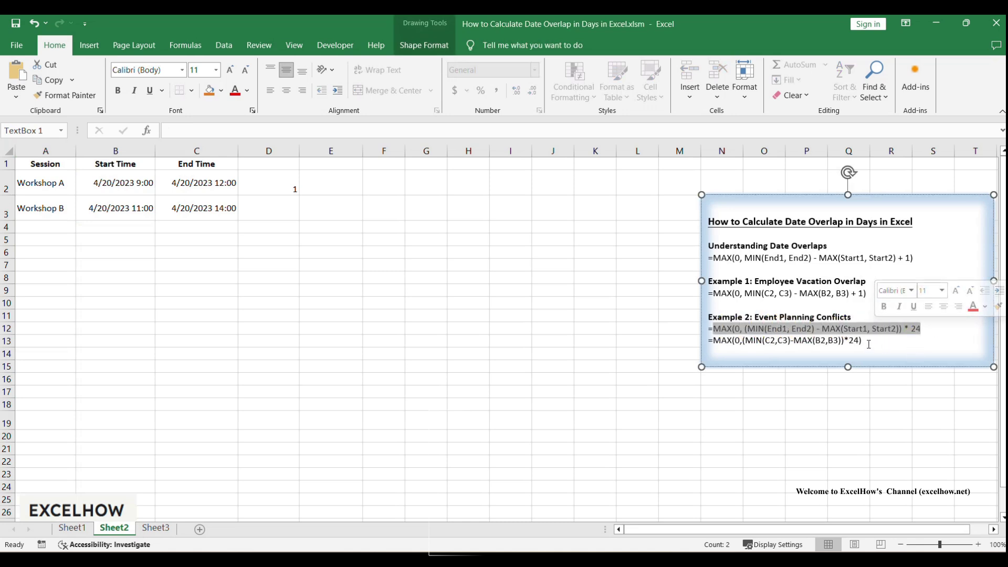
{"action": "left_click_drag", "start_coordinate": [868, 344], "coordinate": [742, 322]}
{"action": "left_click", "coordinate": [743, 322]}
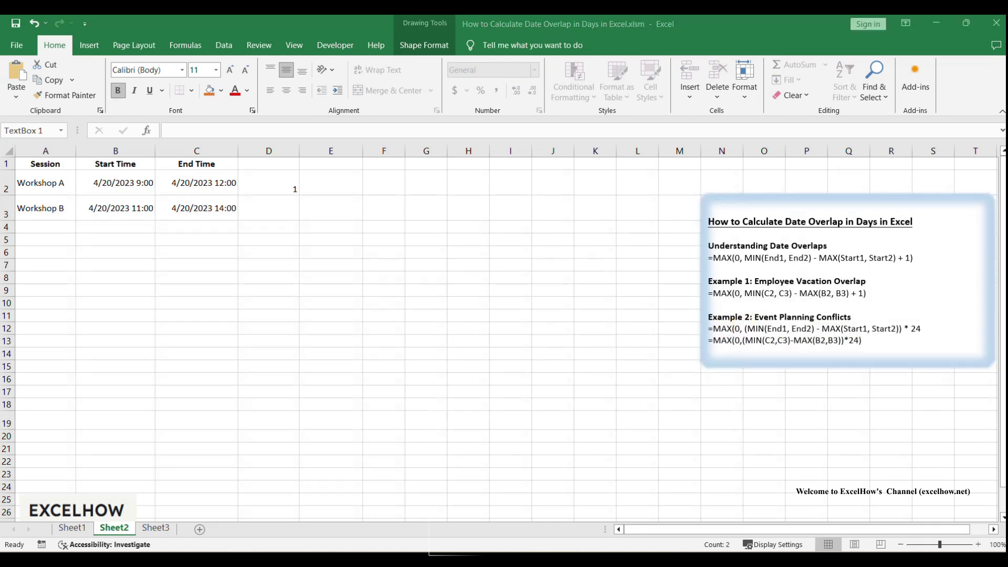
{"action": "left_click", "coordinate": [742, 318]}
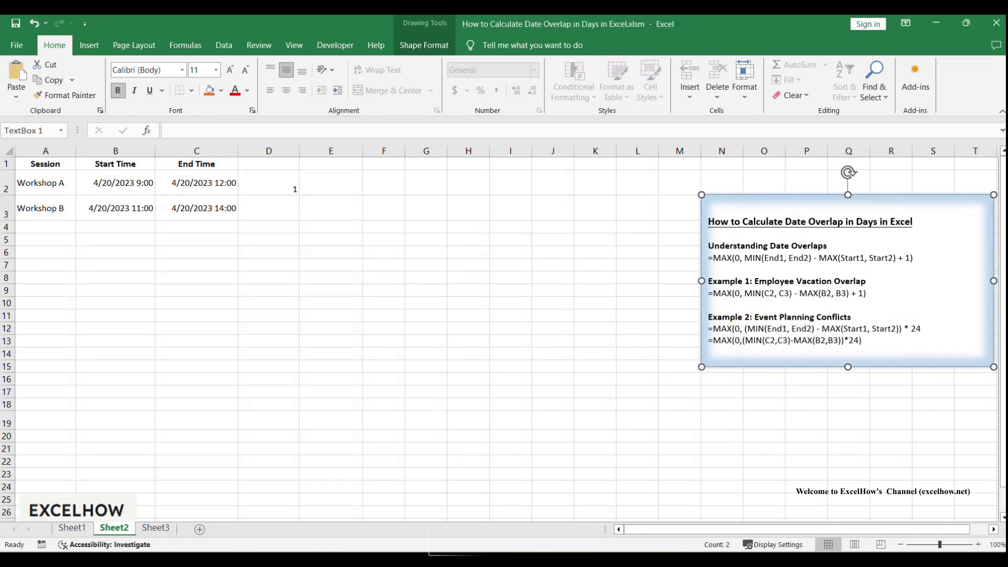
{"action": "left_click", "coordinate": [341, 275]}
{"action": "left_click", "coordinate": [51, 189]}
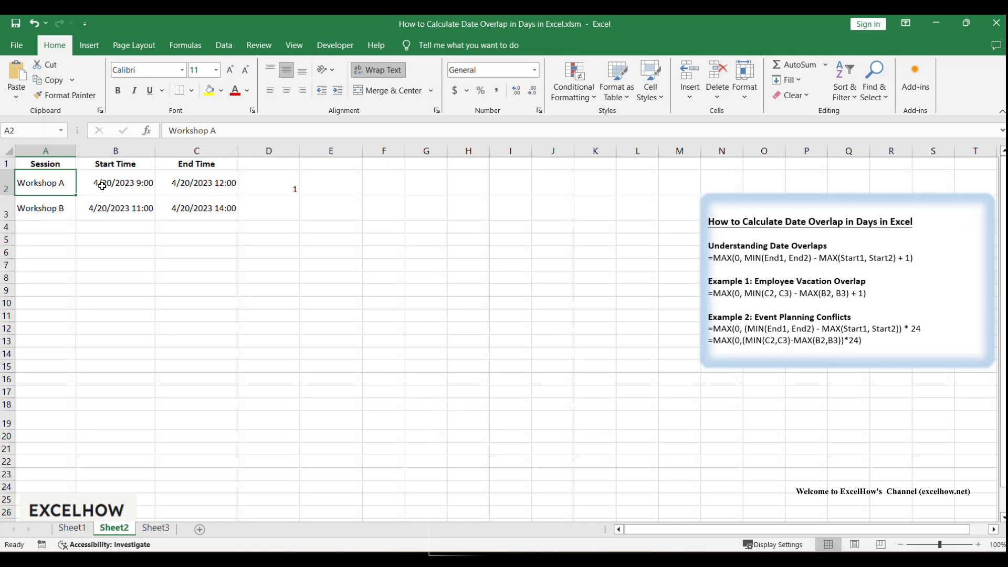
{"action": "left_click", "coordinate": [113, 184]}
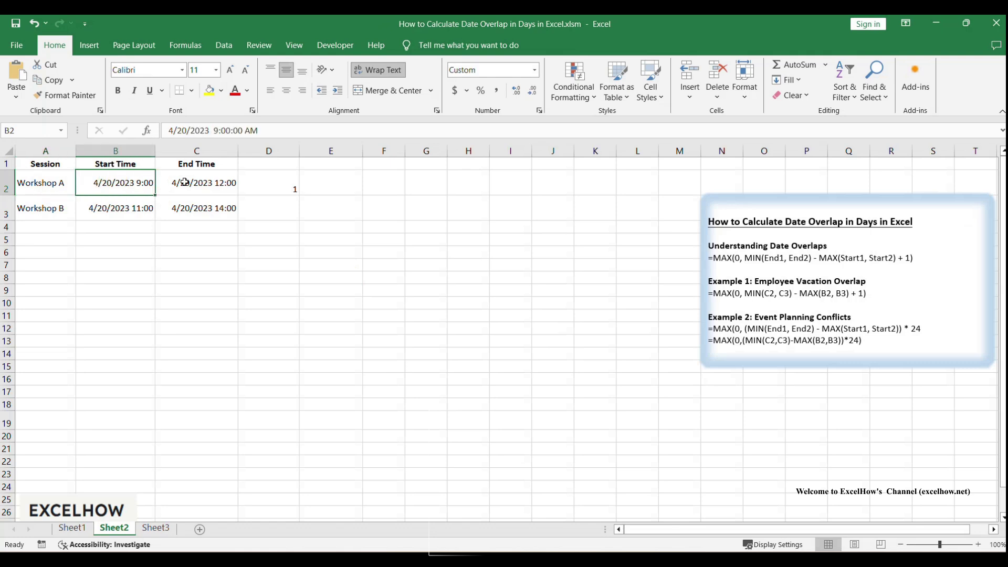
{"action": "left_click", "coordinate": [113, 212]}
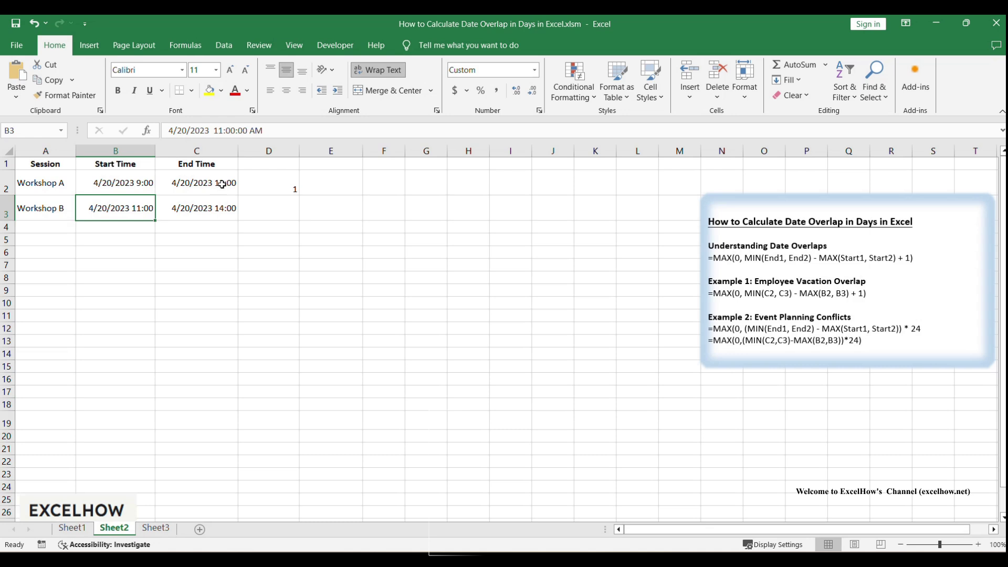
{"action": "left_click", "coordinate": [187, 178]}
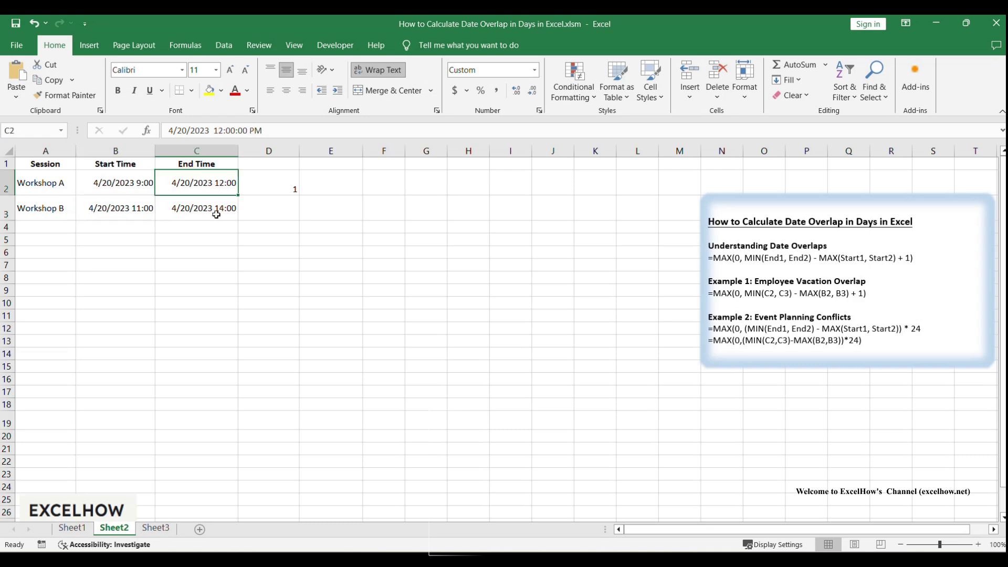
{"action": "left_click", "coordinate": [216, 210]}
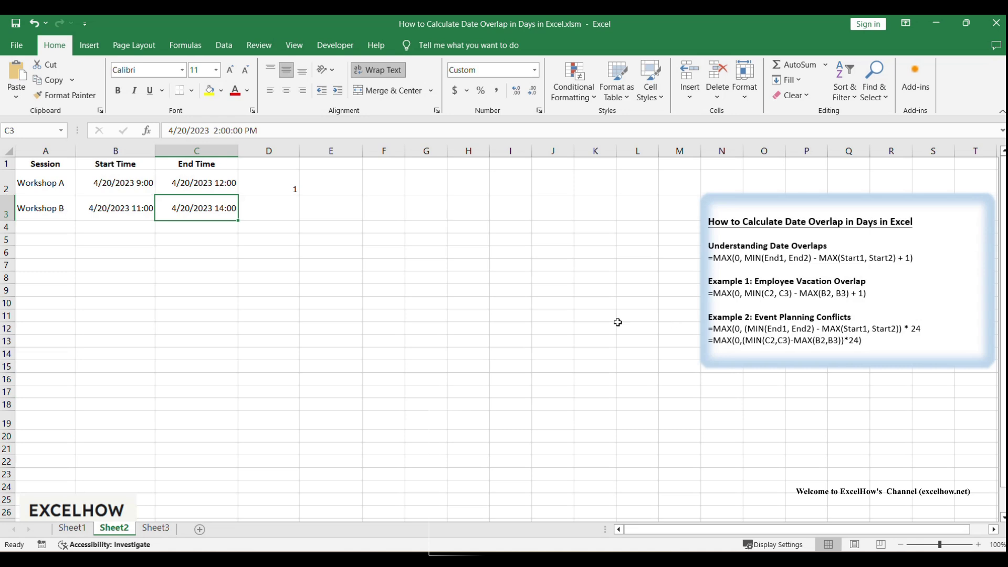
{"action": "left_click", "coordinate": [321, 273]}
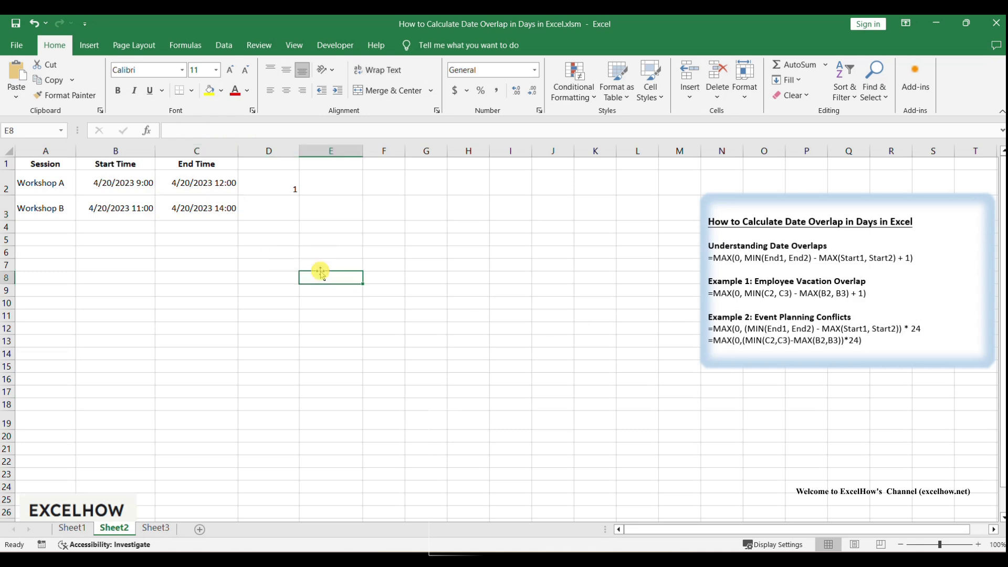
{"action": "left_click_drag", "start_coordinate": [742, 340], "coordinate": [882, 342]}
{"action": "left_click", "coordinate": [888, 344]}
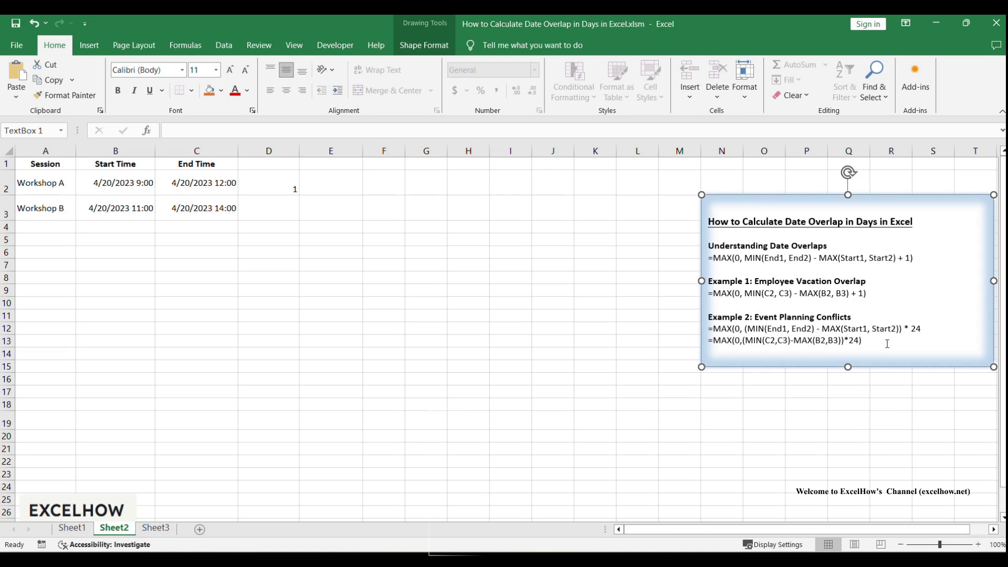
{"action": "left_click", "coordinate": [468, 315]}
{"action": "left_click", "coordinate": [266, 187]}
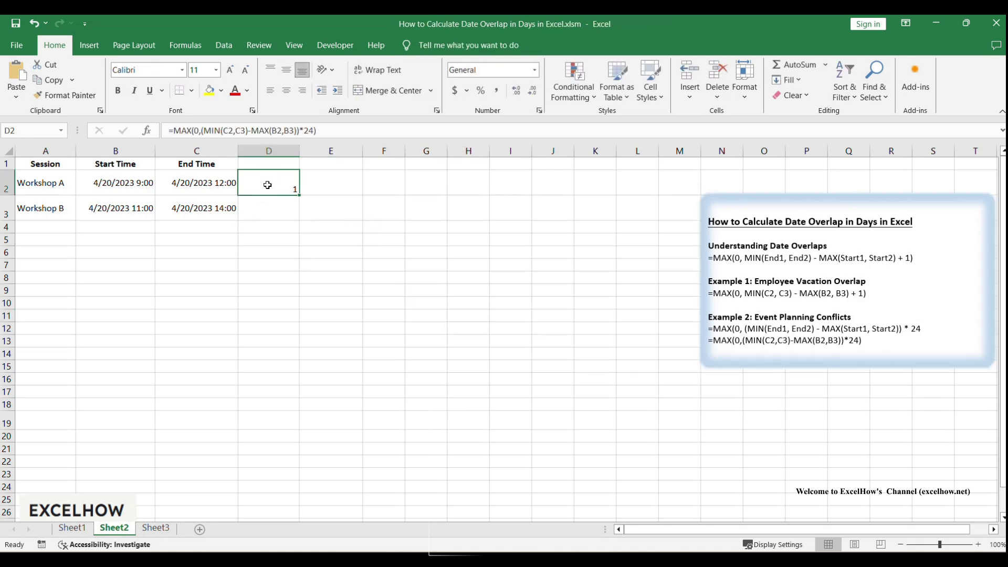
{"action": "left_click", "coordinate": [192, 135]}
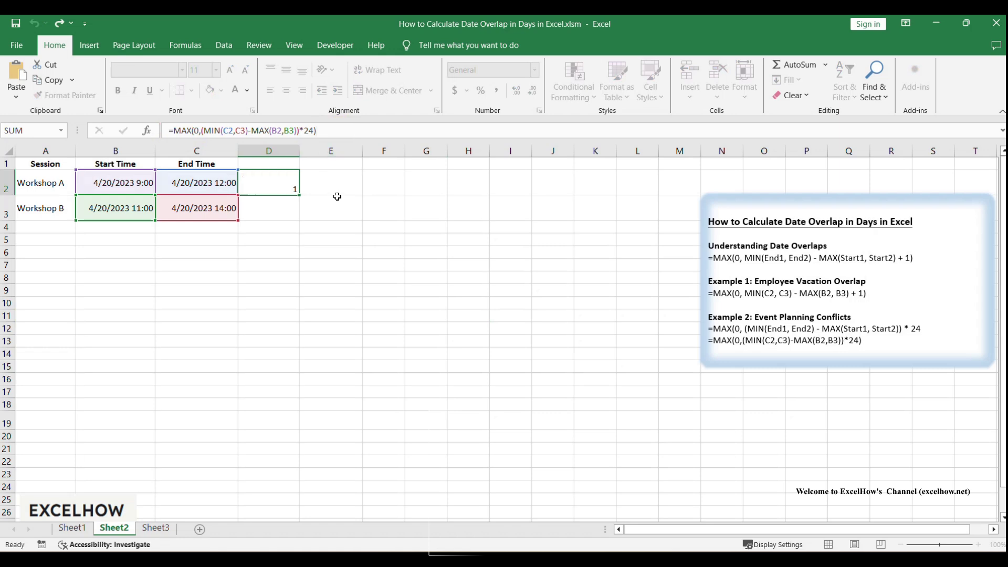
{"action": "key", "text": "Escape"}
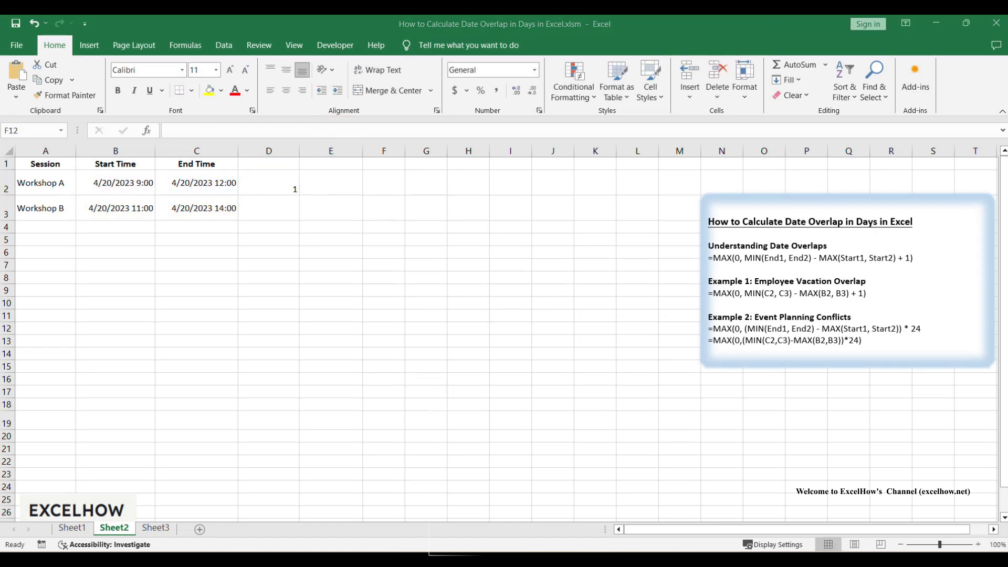